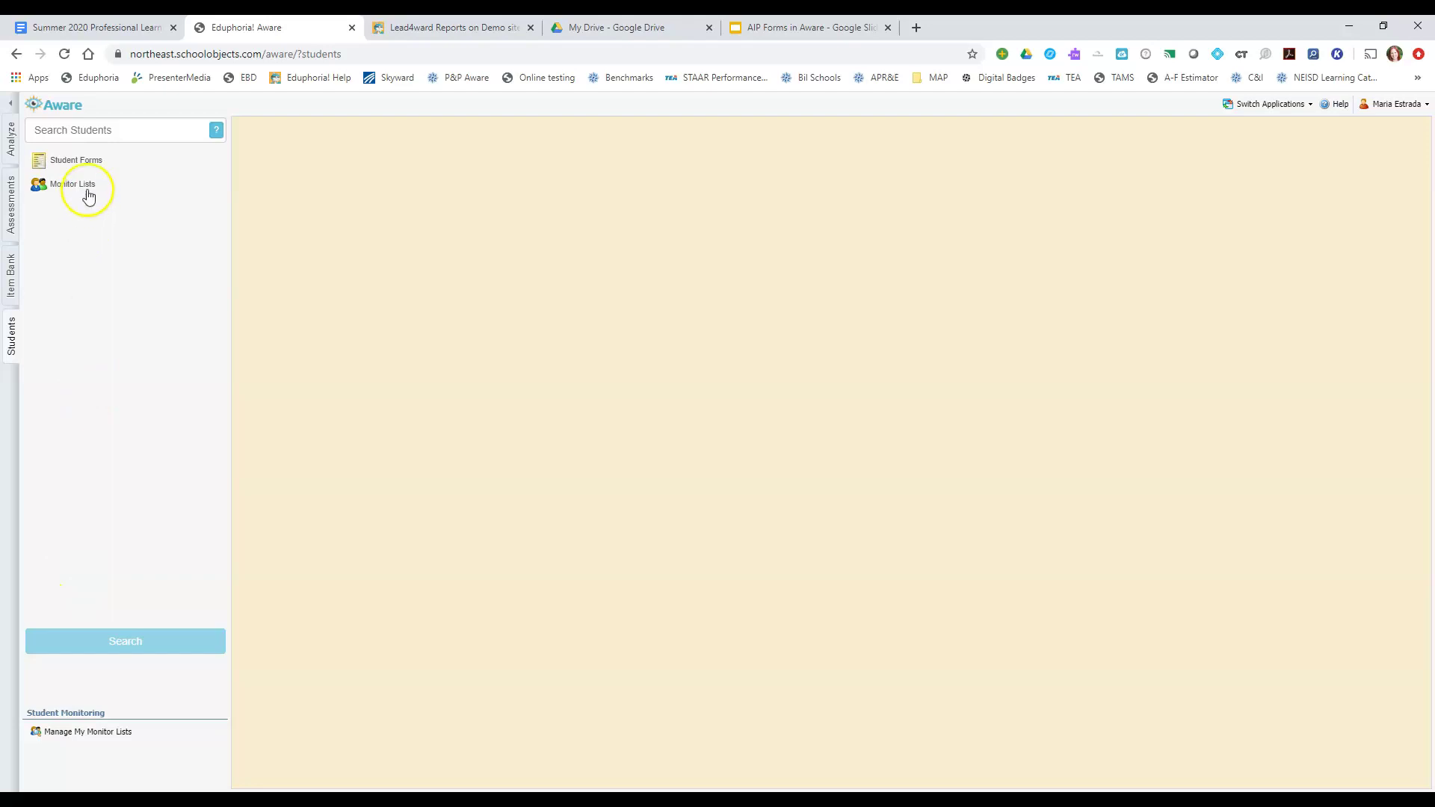
- List your own students by searching with the All My Students enrollment status filter
left_click(78, 131)
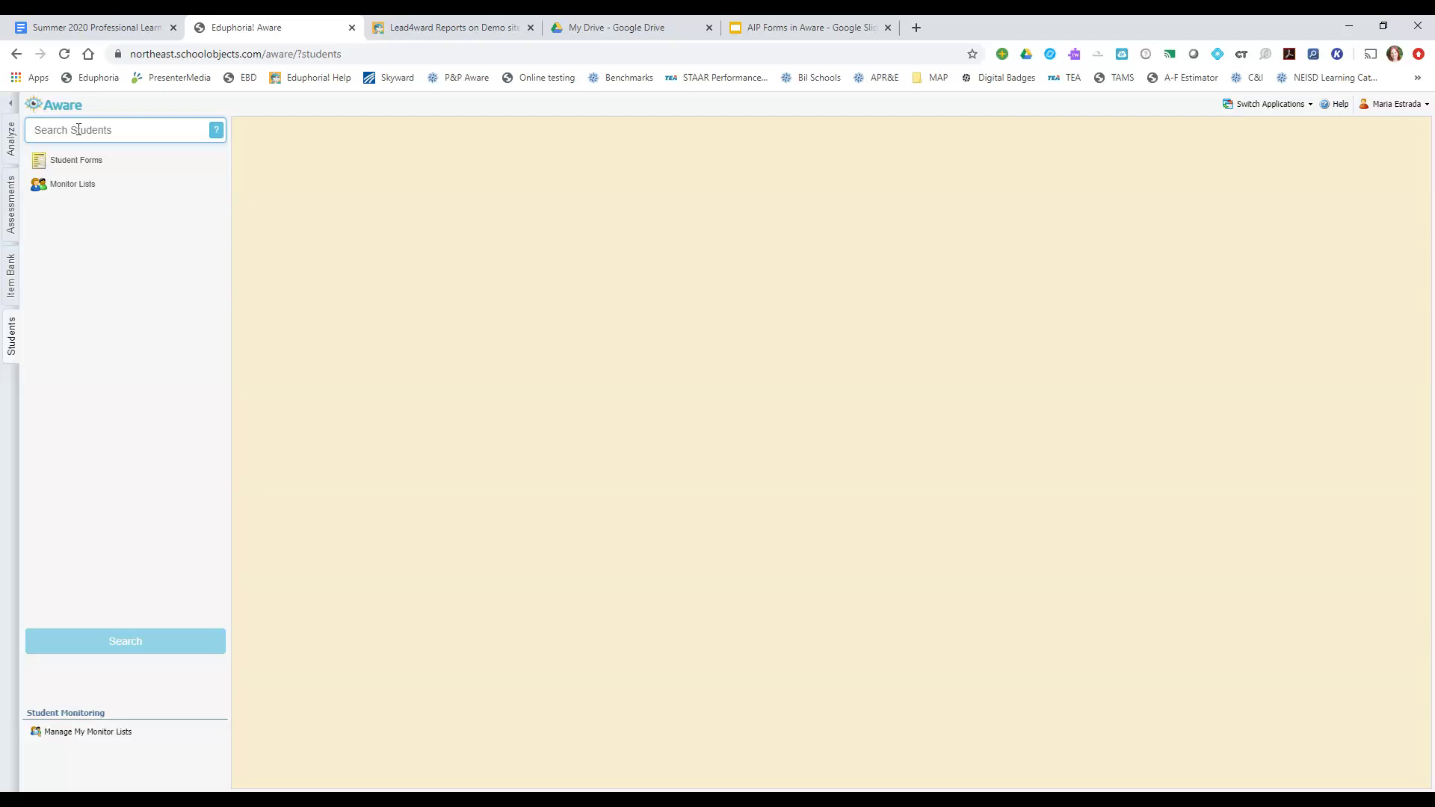
type("beal")
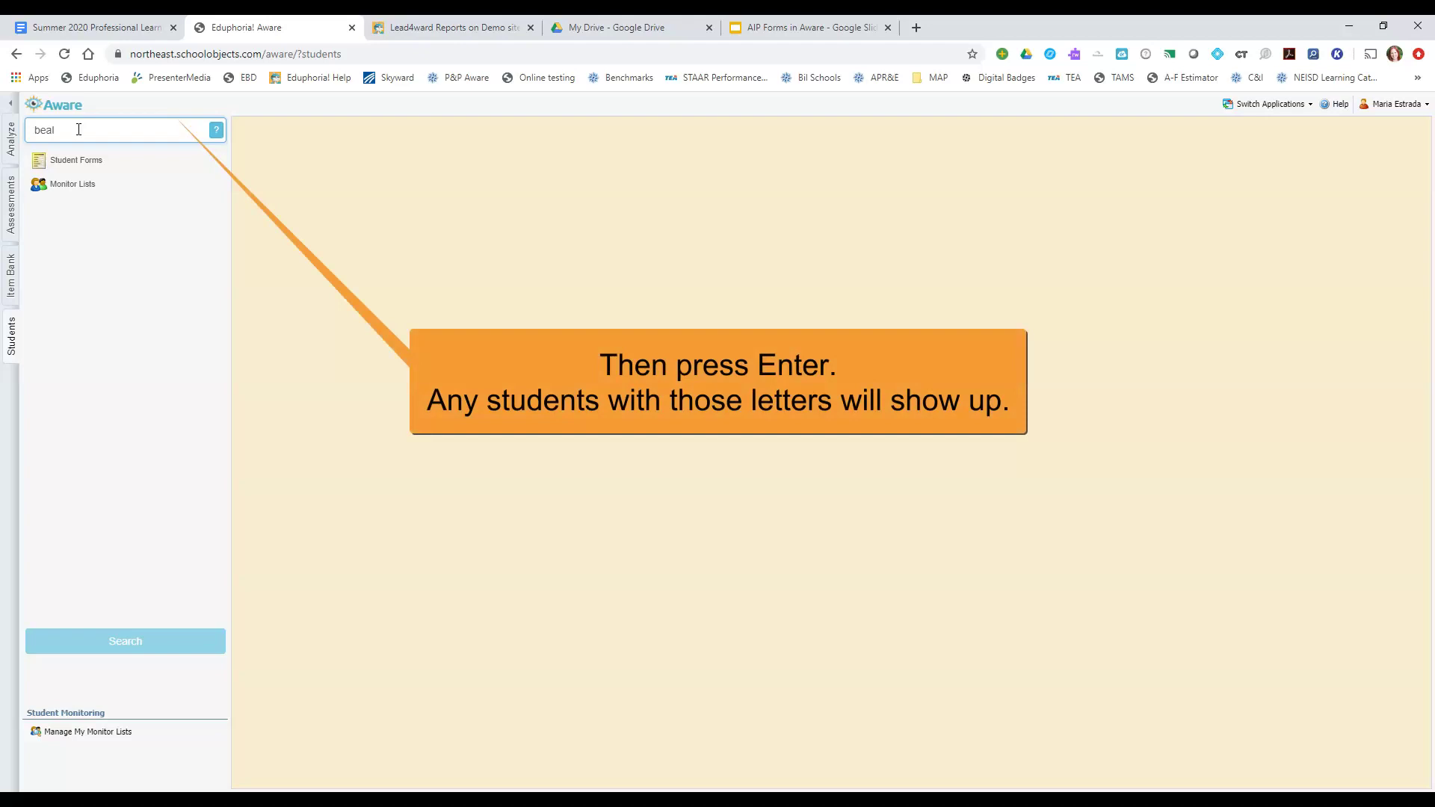
key("BackSpace")
key("BackSpace")
type("all")
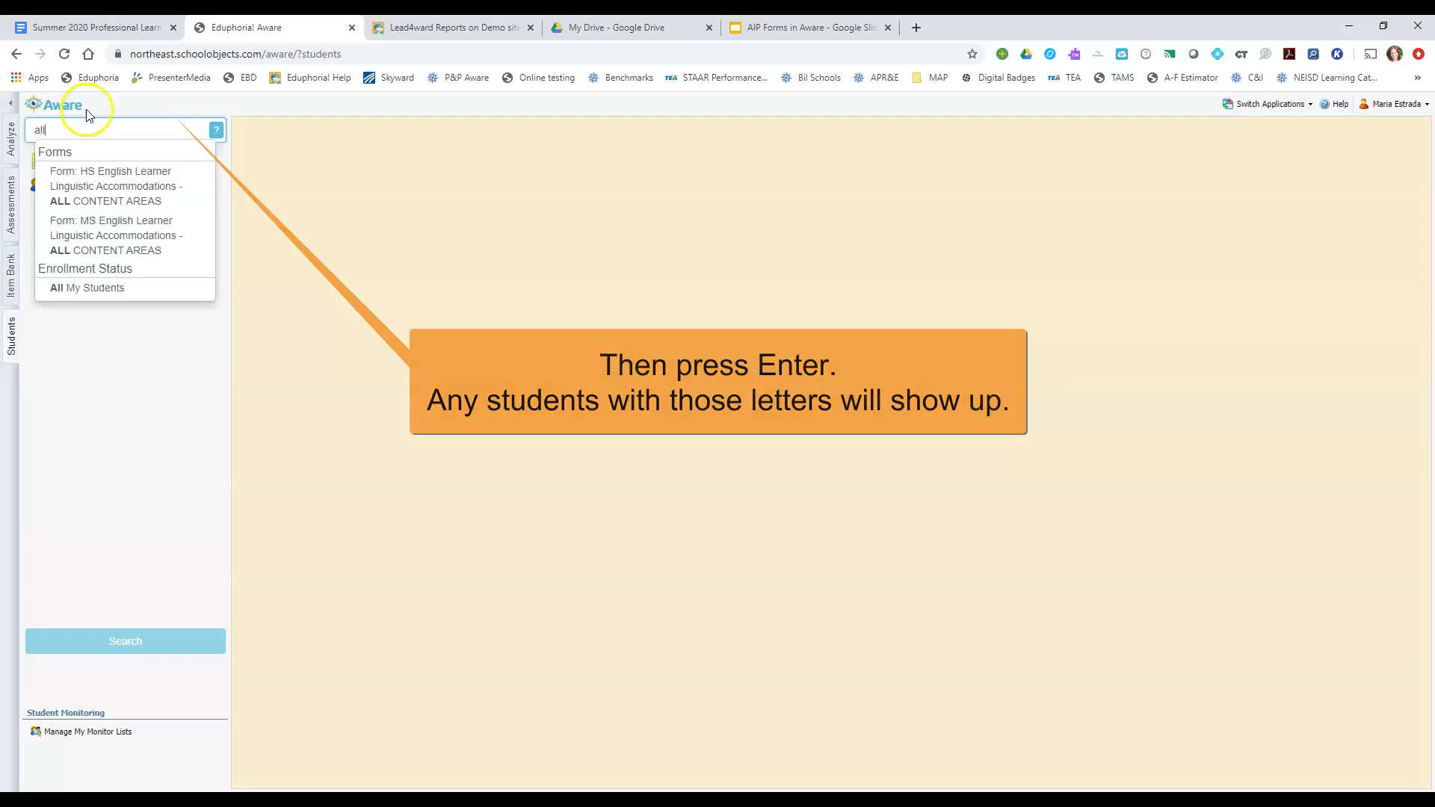
left_click(108, 287)
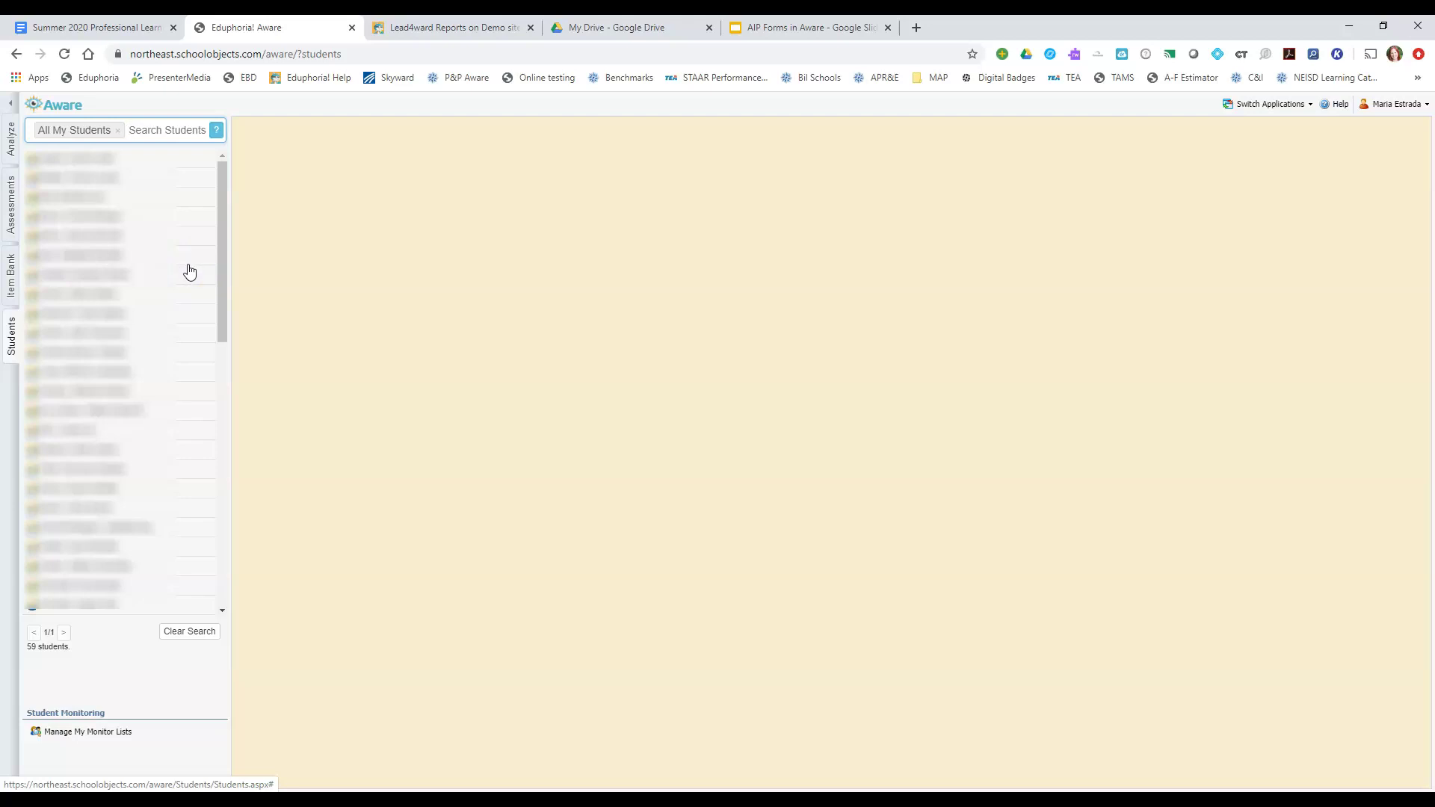
- Open the first listed student's record and view their existing Elementary Accelerated Instruction Plan (AIP) form
left_click(43, 173)
left_click(70, 168)
left_click(81, 163)
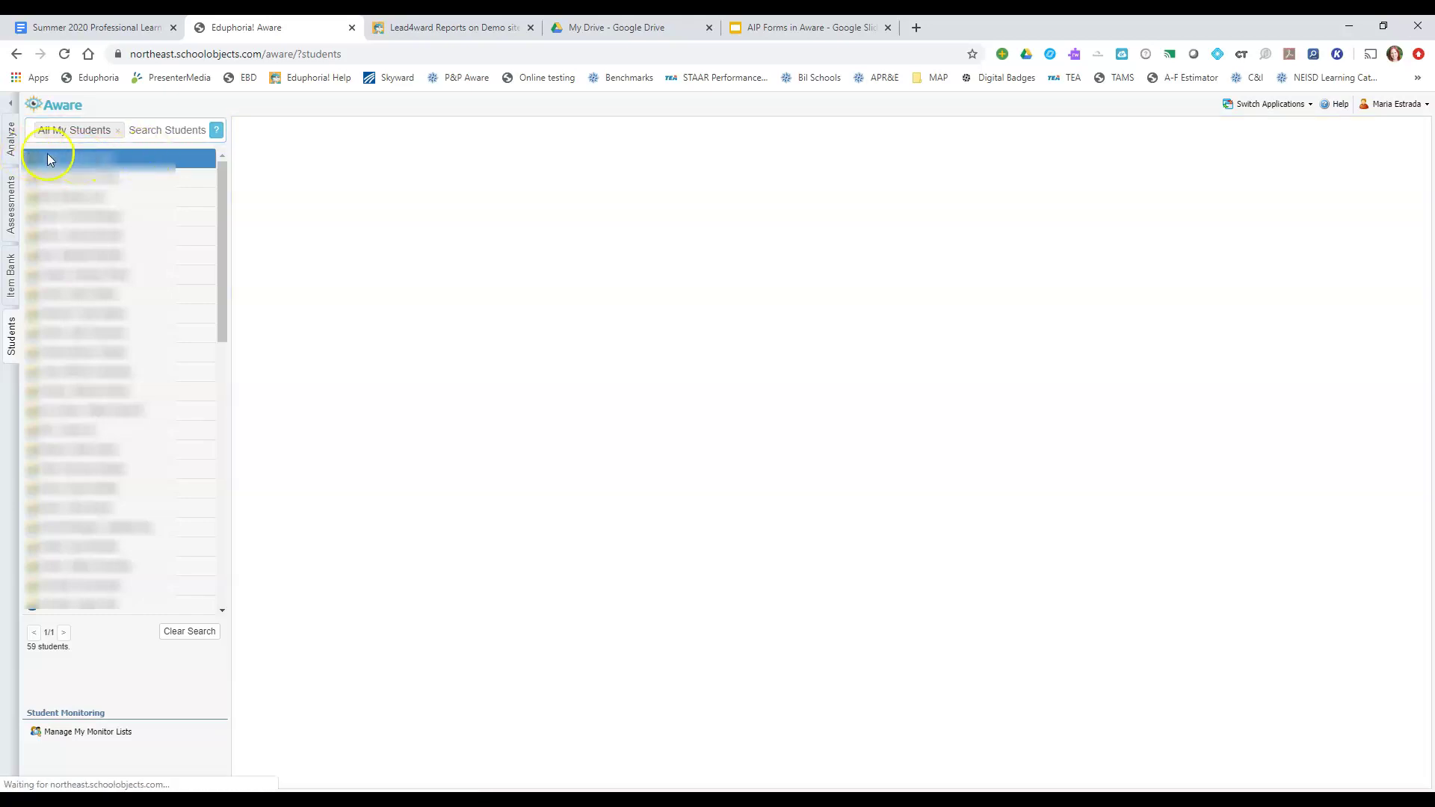
left_click(28, 161)
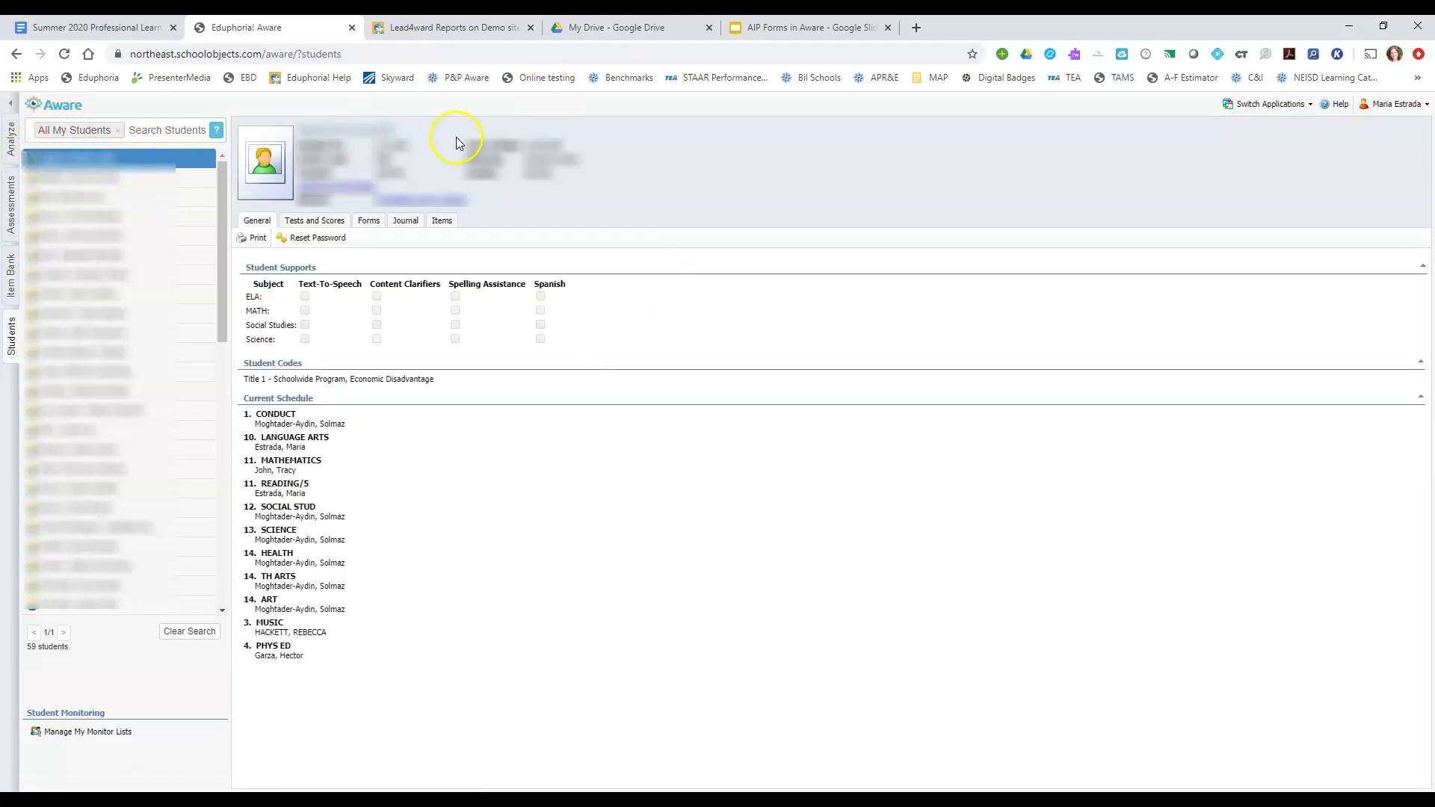
left_click(373, 225)
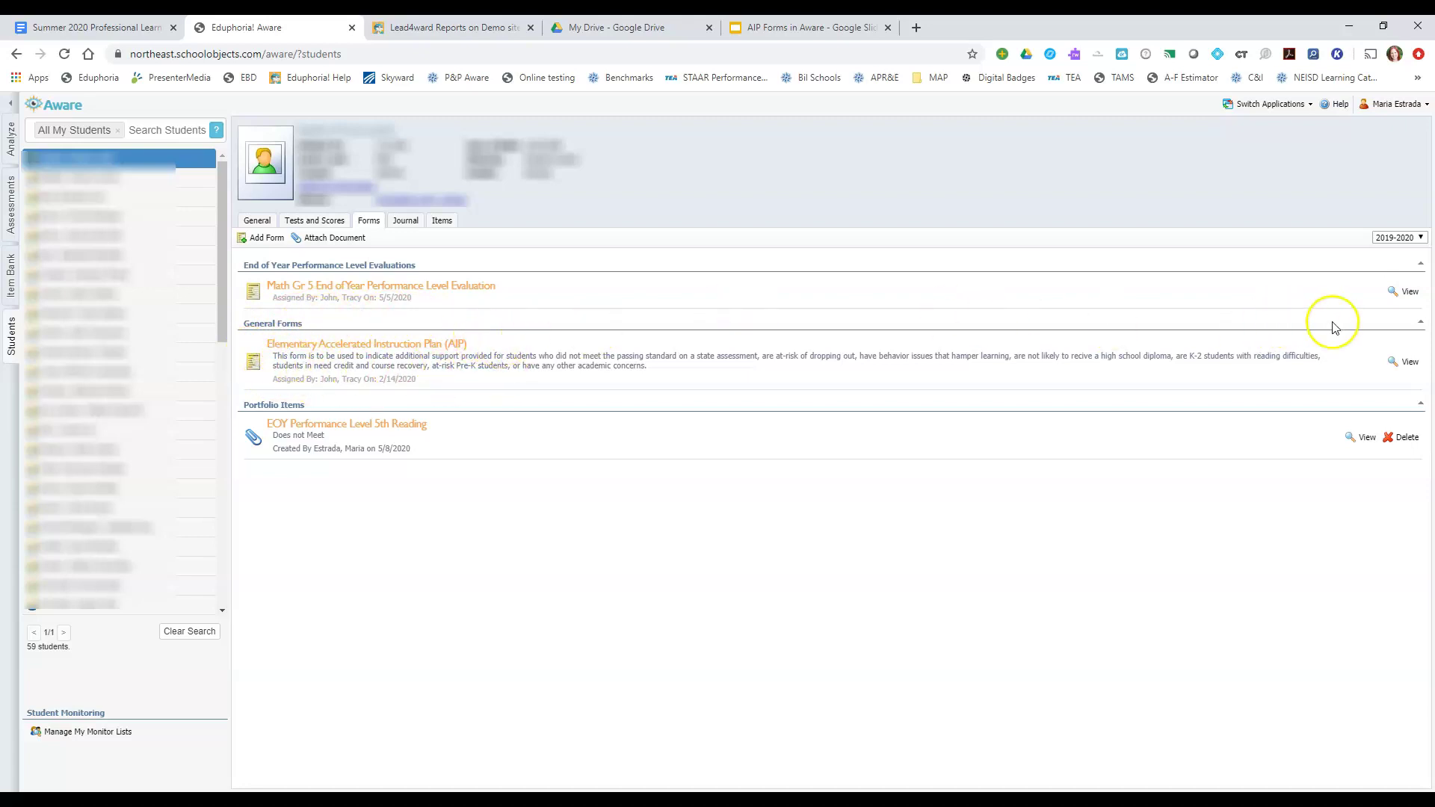
left_click(1403, 364)
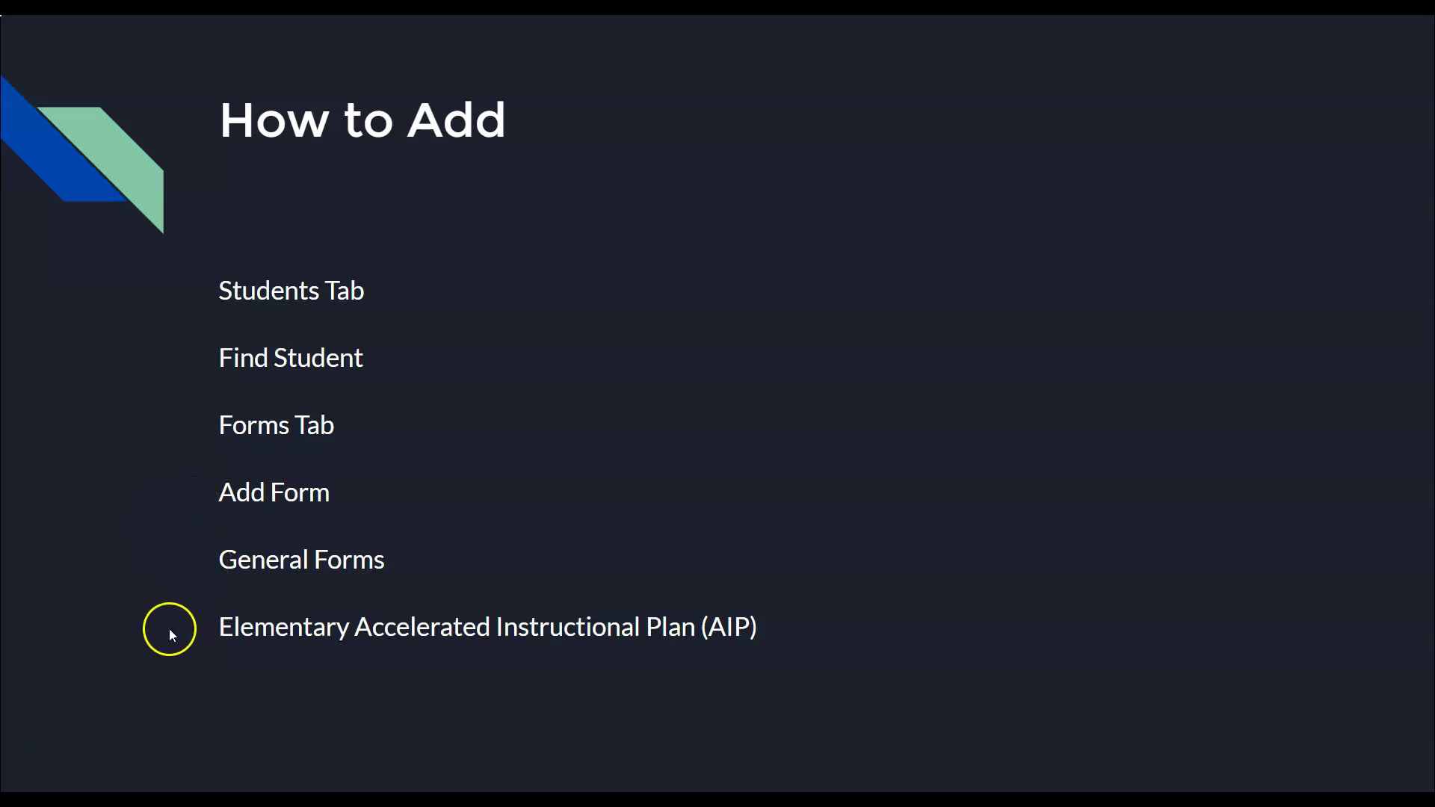
- Return to Aware and add the Elementary Accelerated Instruction Plan (AIP) from General Forms to the third listed student's forms
left_click(30, 760)
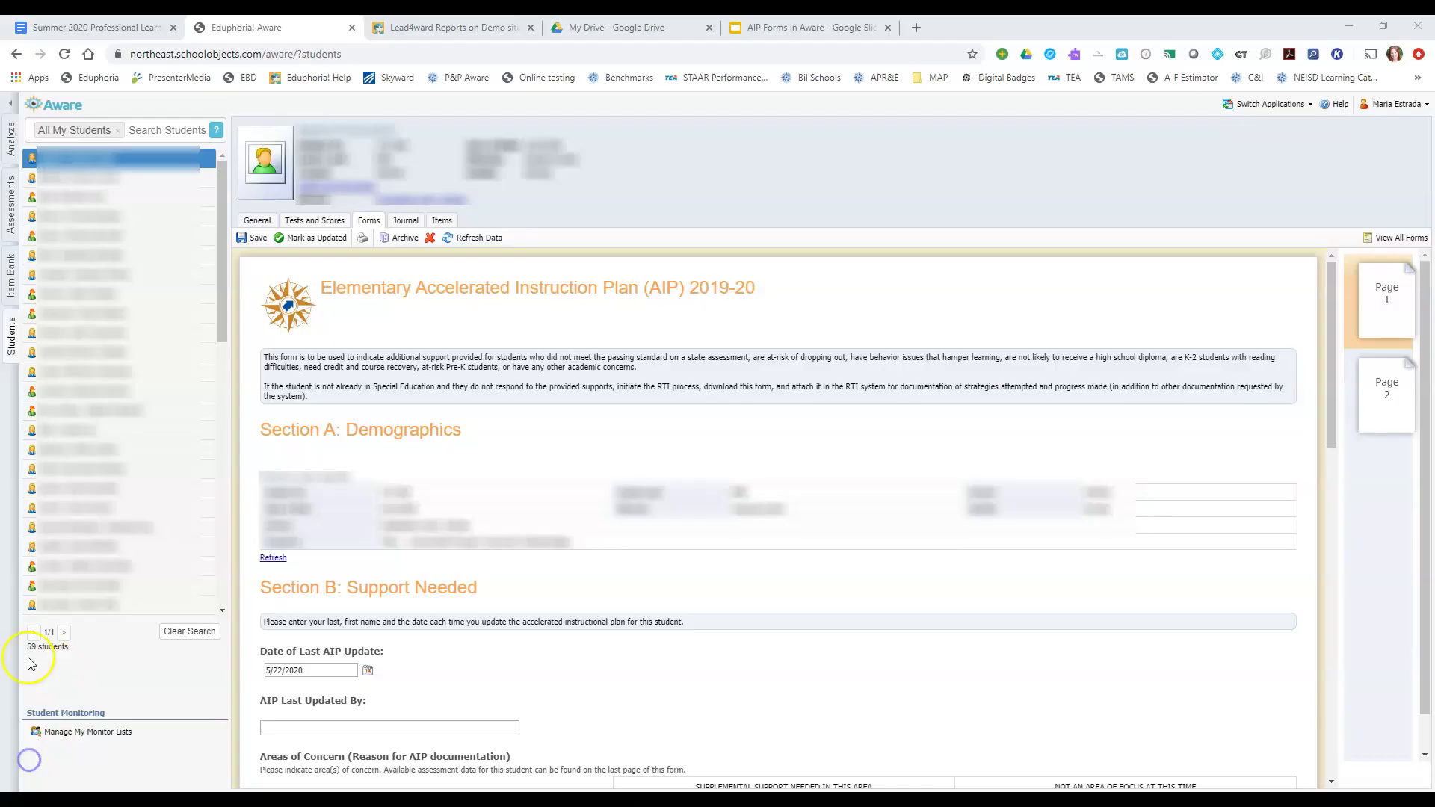
left_click(56, 197)
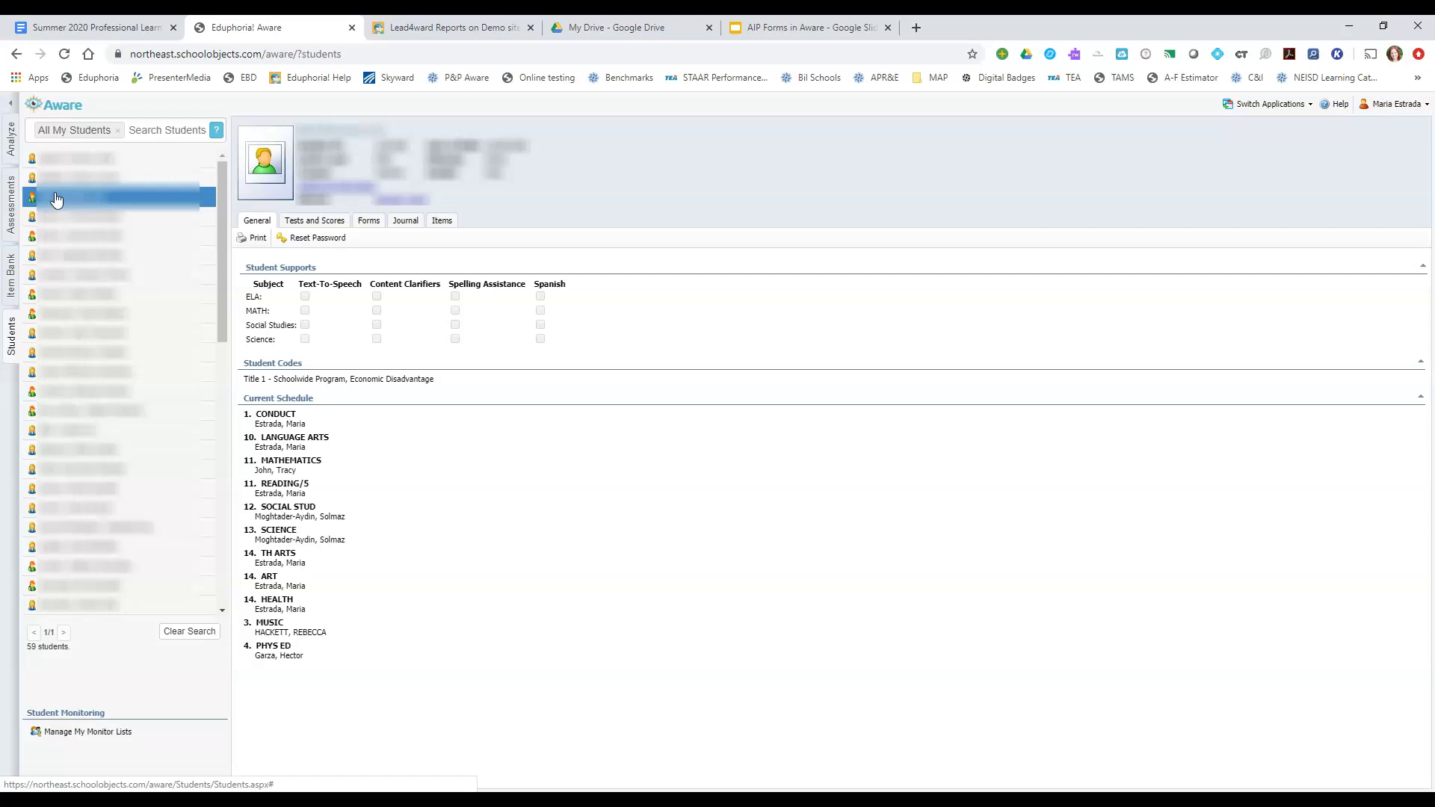
left_click(370, 222)
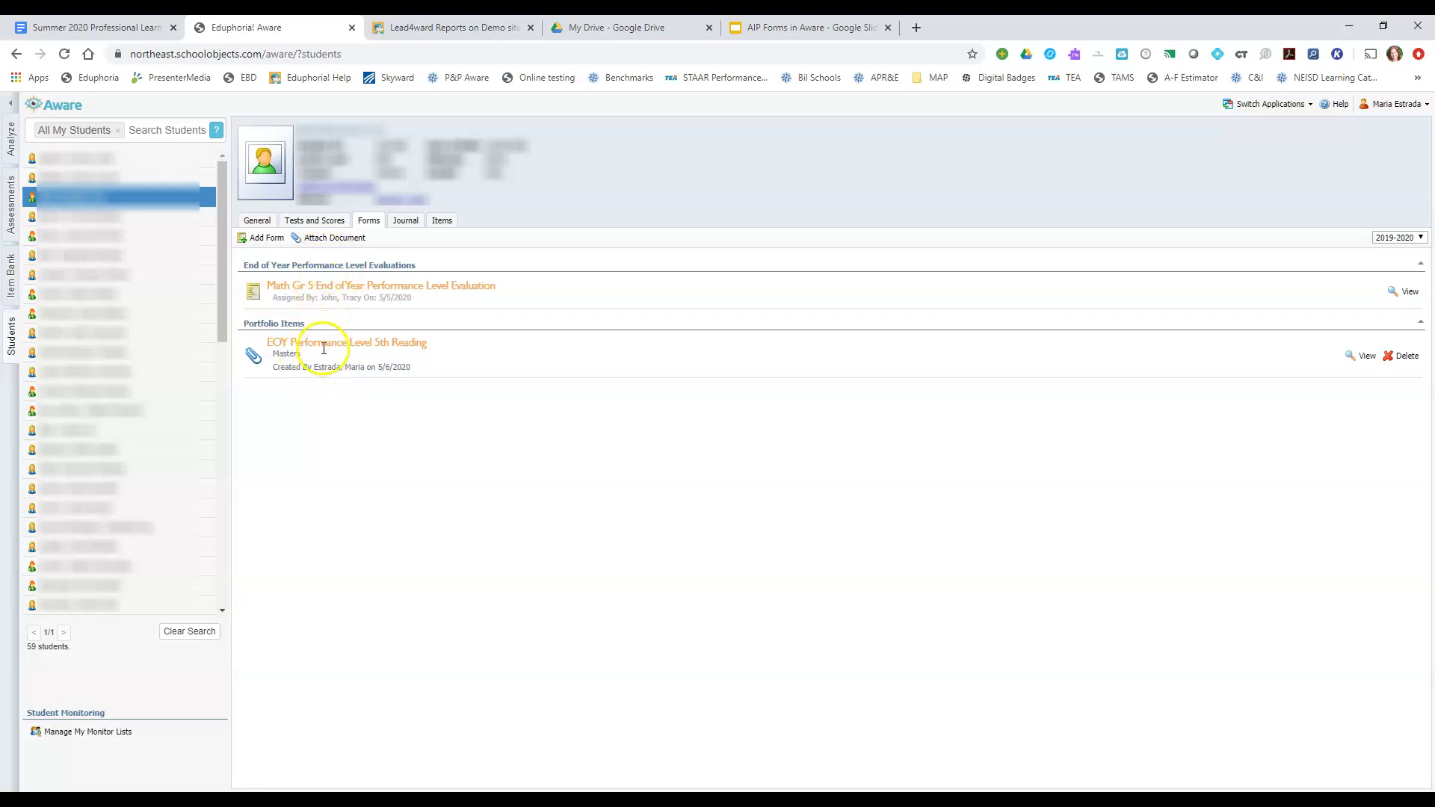
left_click(255, 239)
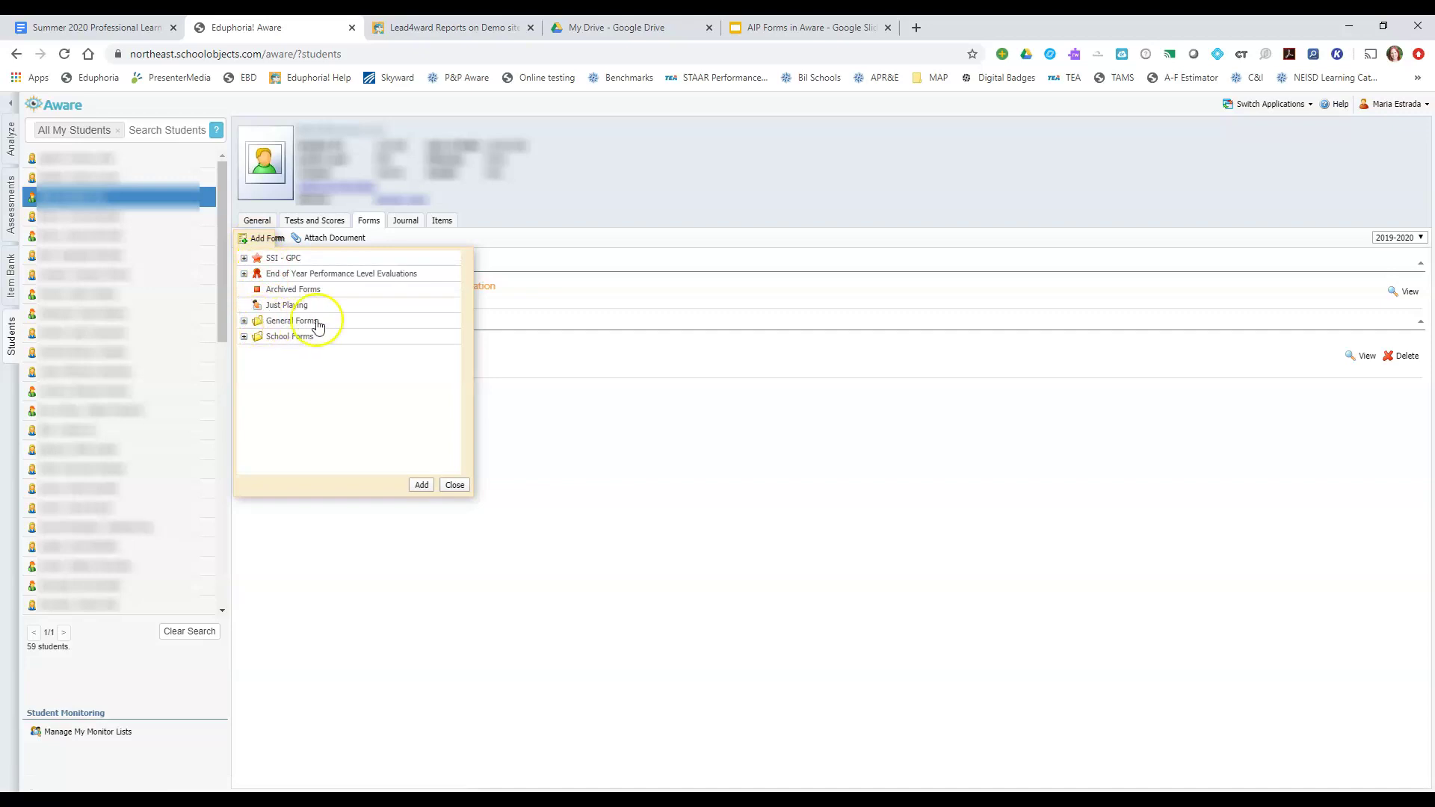
left_click(244, 321)
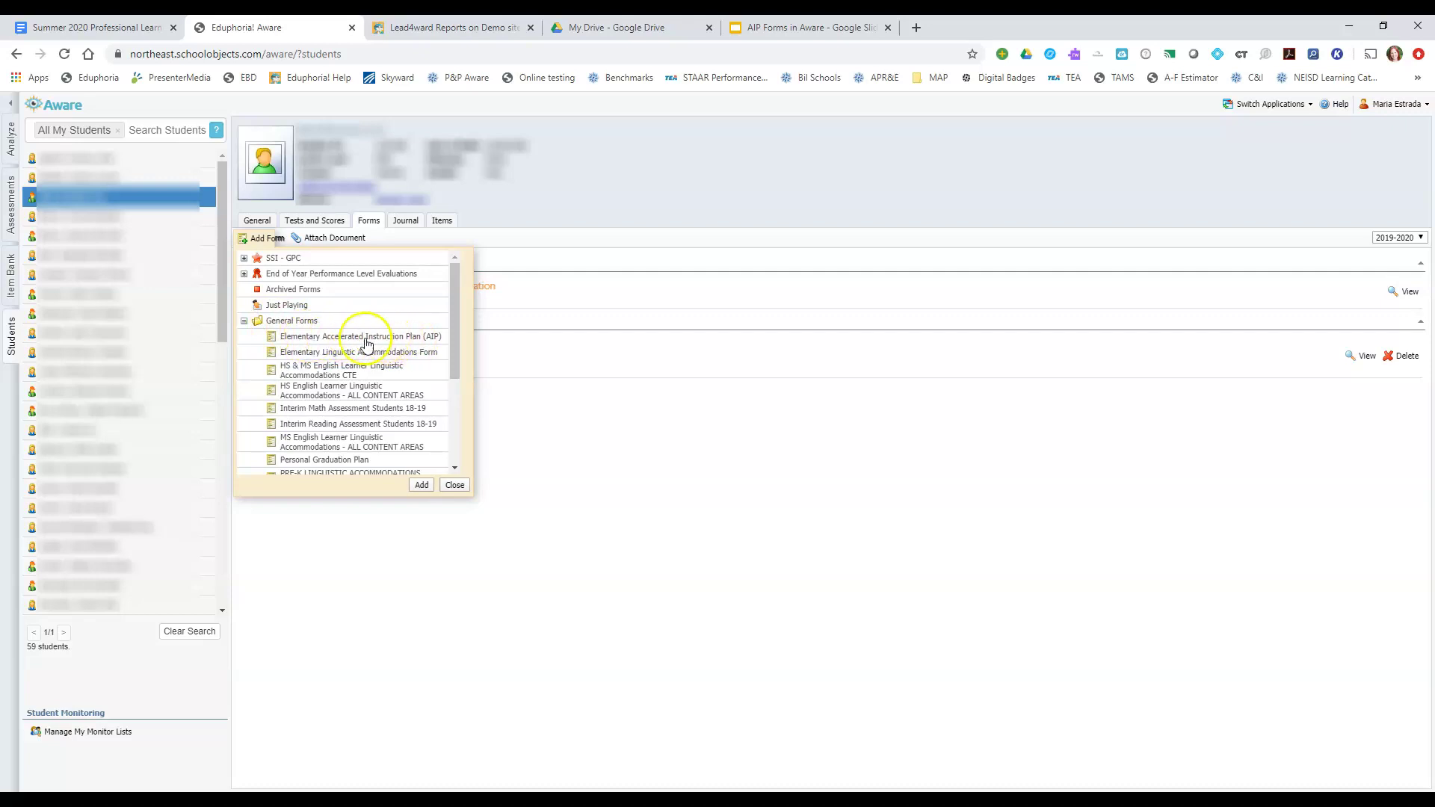
left_click(412, 338)
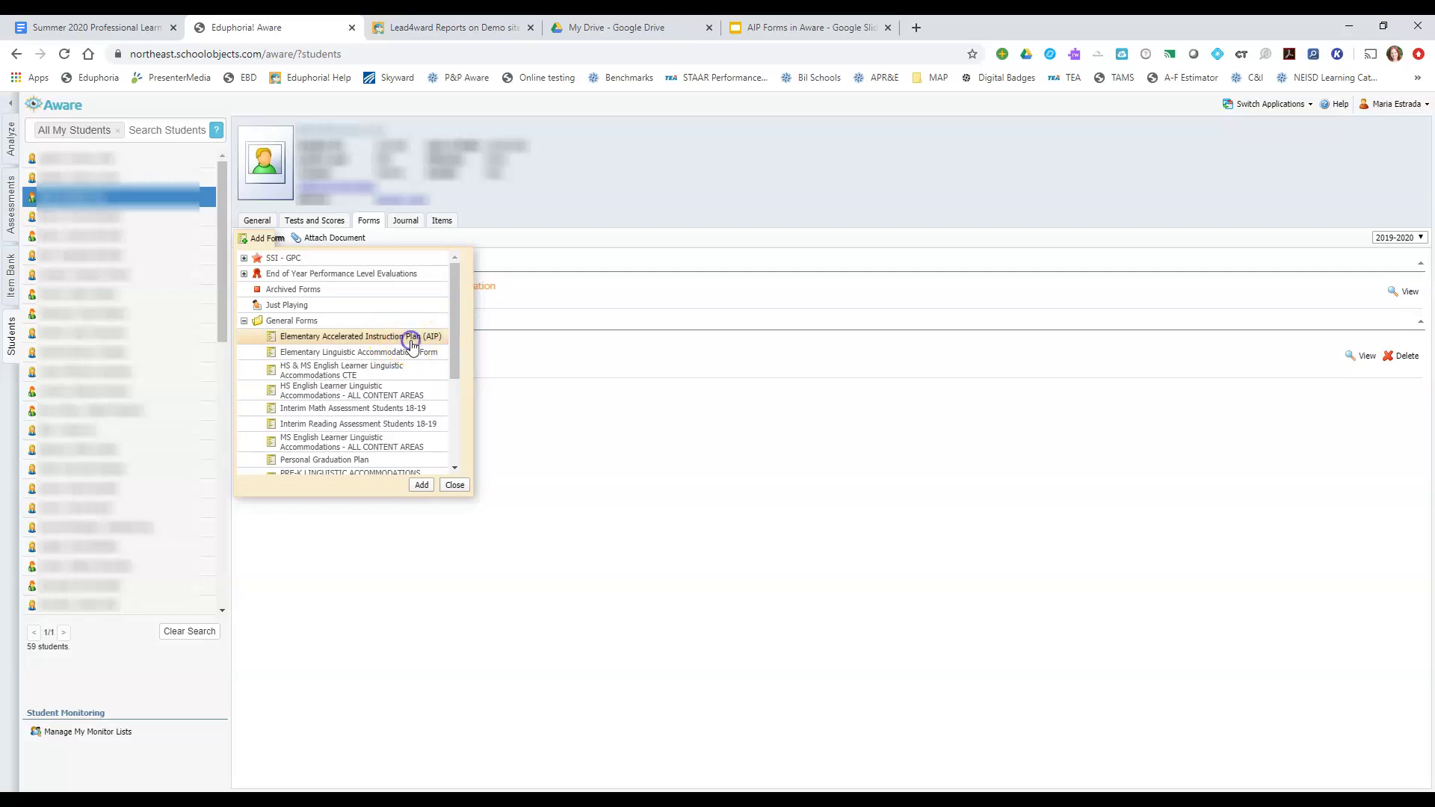
left_click(420, 485)
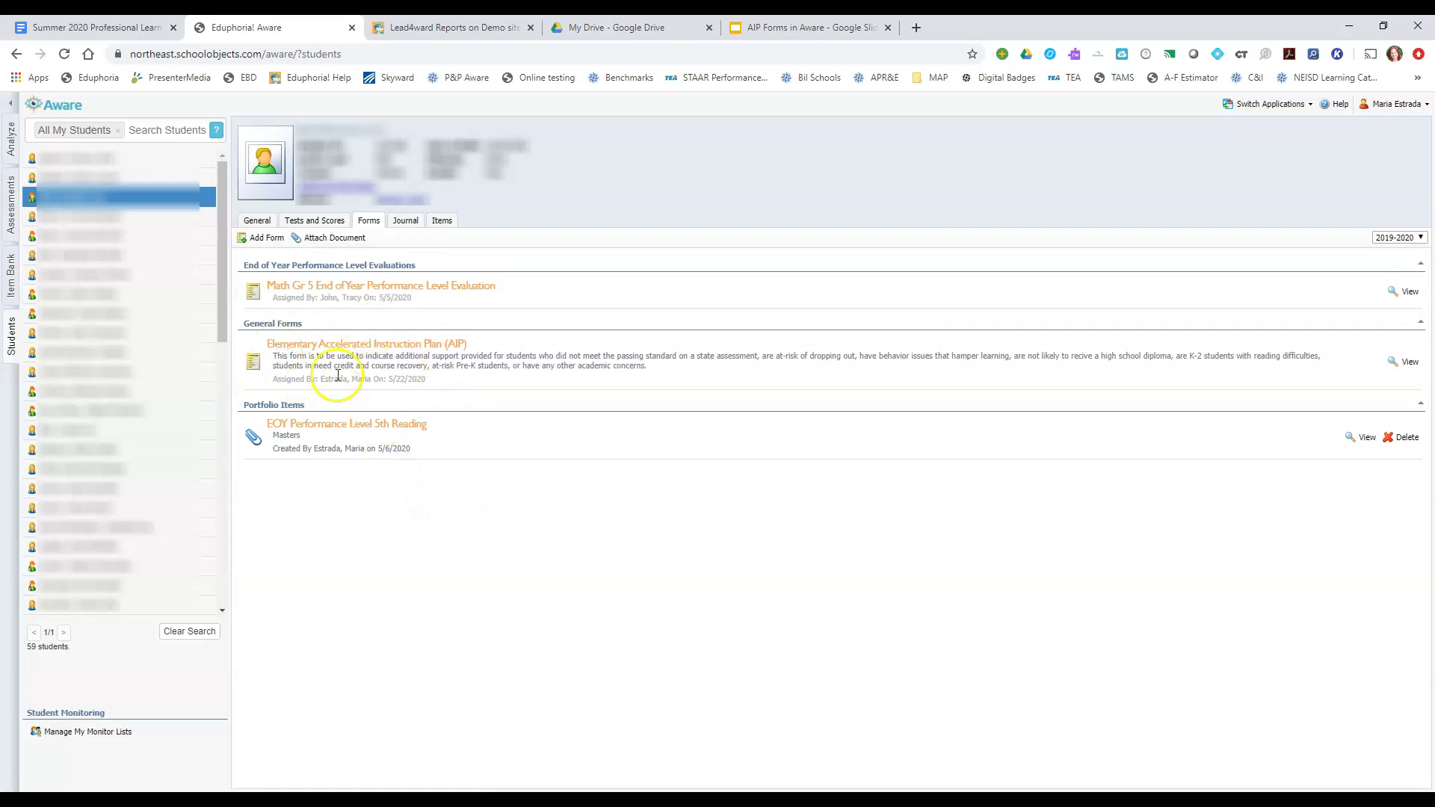
- Open the newly added AIP form, review its Support Needed and Support Plan sections, and switch to the slide presentation
left_click(1408, 366)
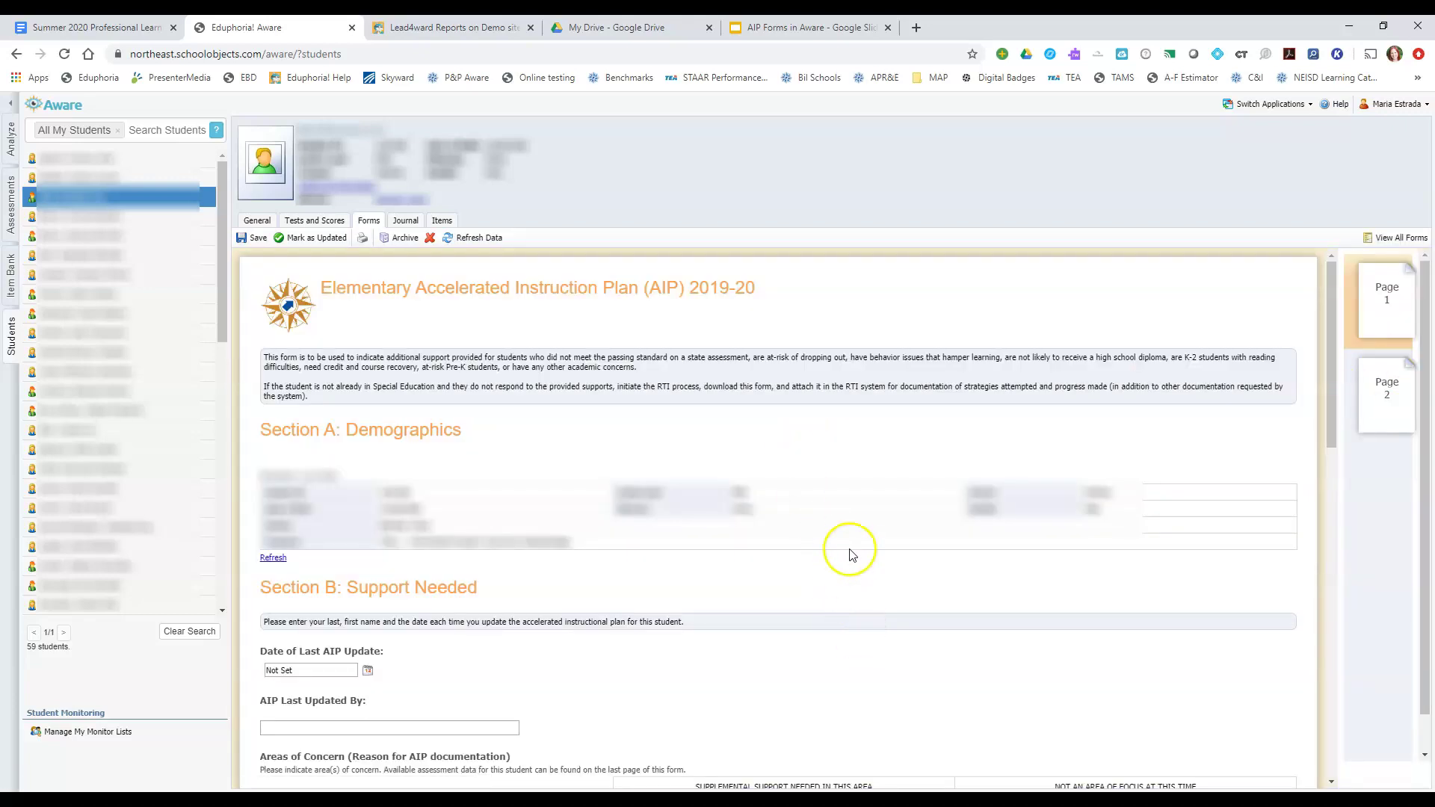
scroll(863, 537, "down", 4)
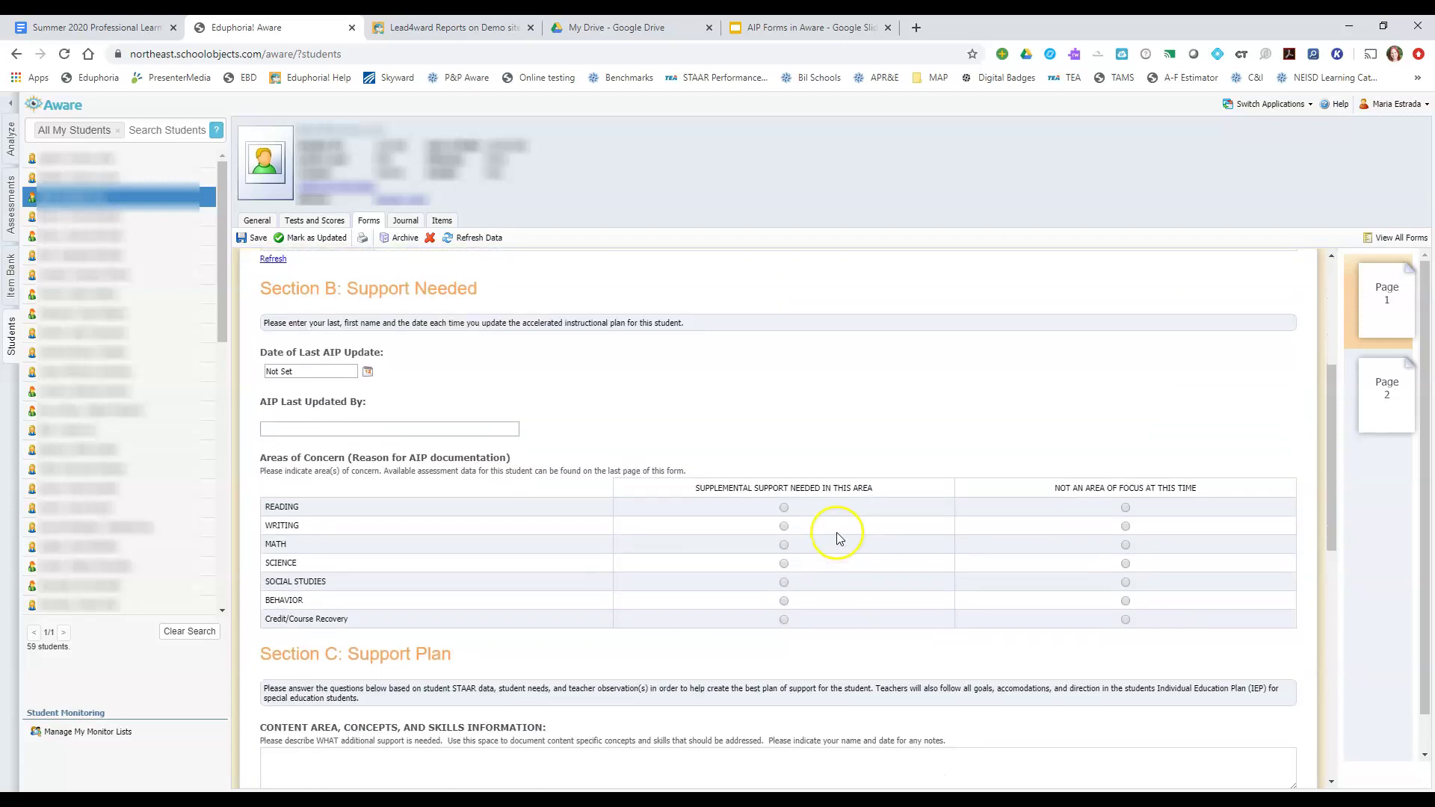
scroll(835, 535, "down", 3)
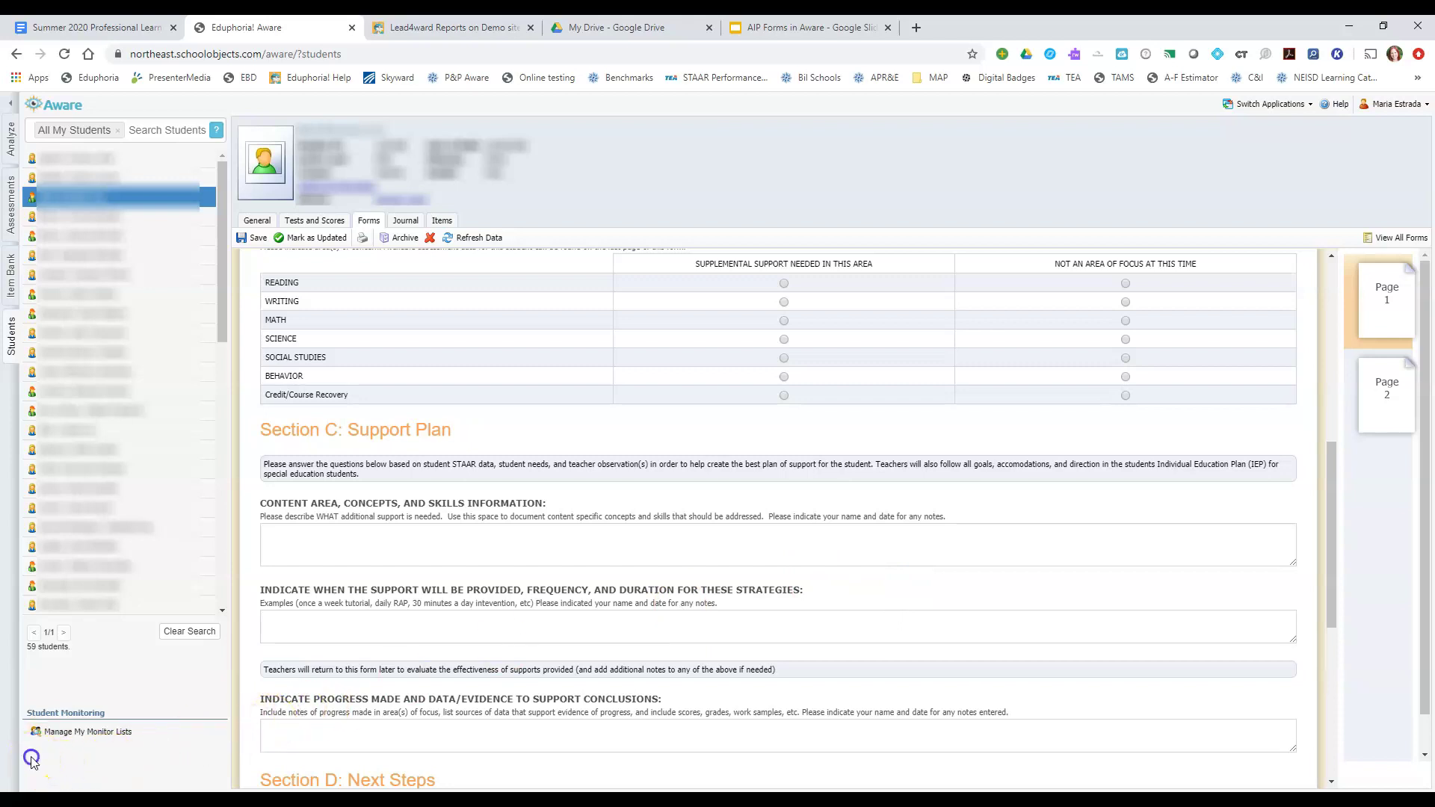
key("alt+Tab")
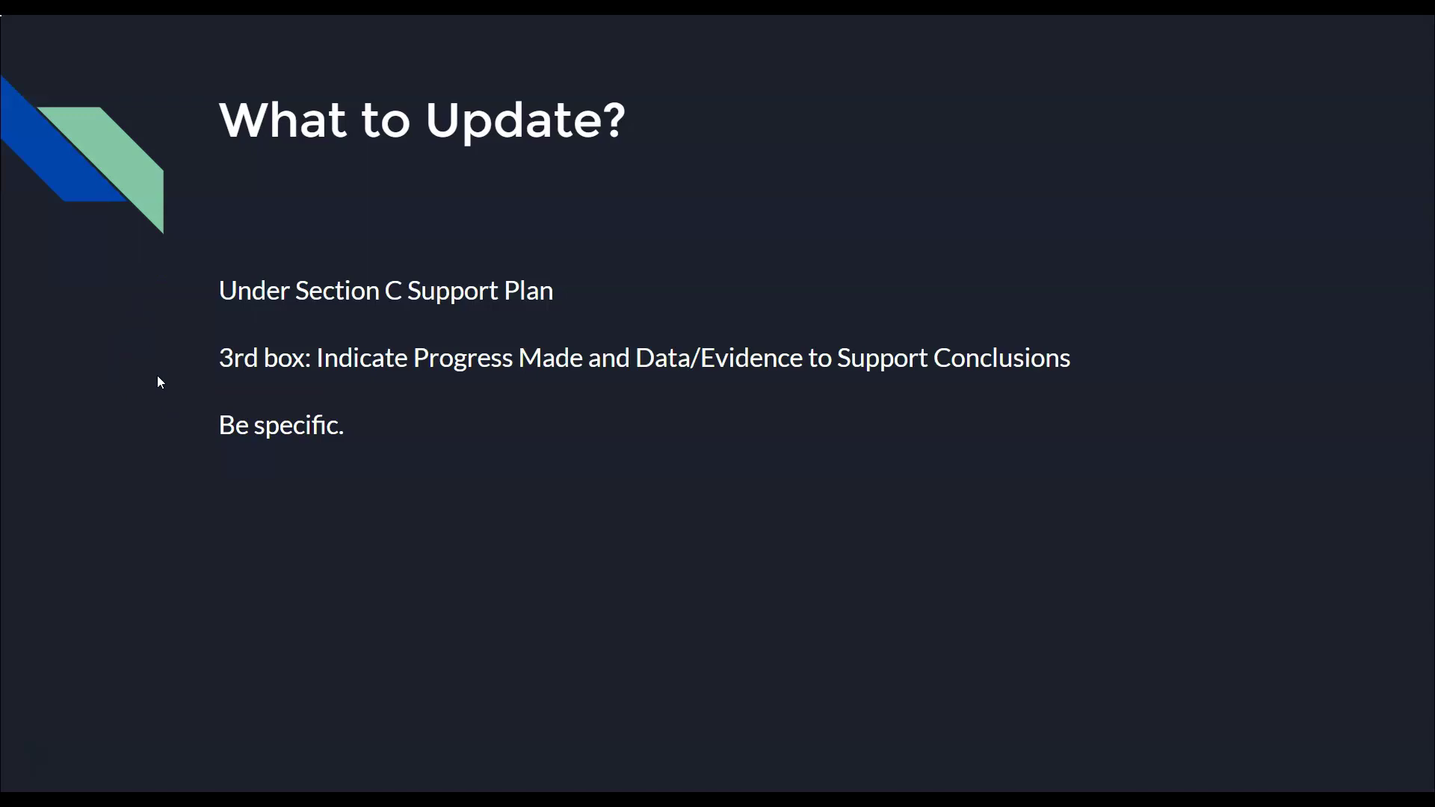
- Back in Aware, enlarge the Indicate Progress Made and Data/Evidence to Support Conclusions box in the form's Section C
mouse_move(25, 670)
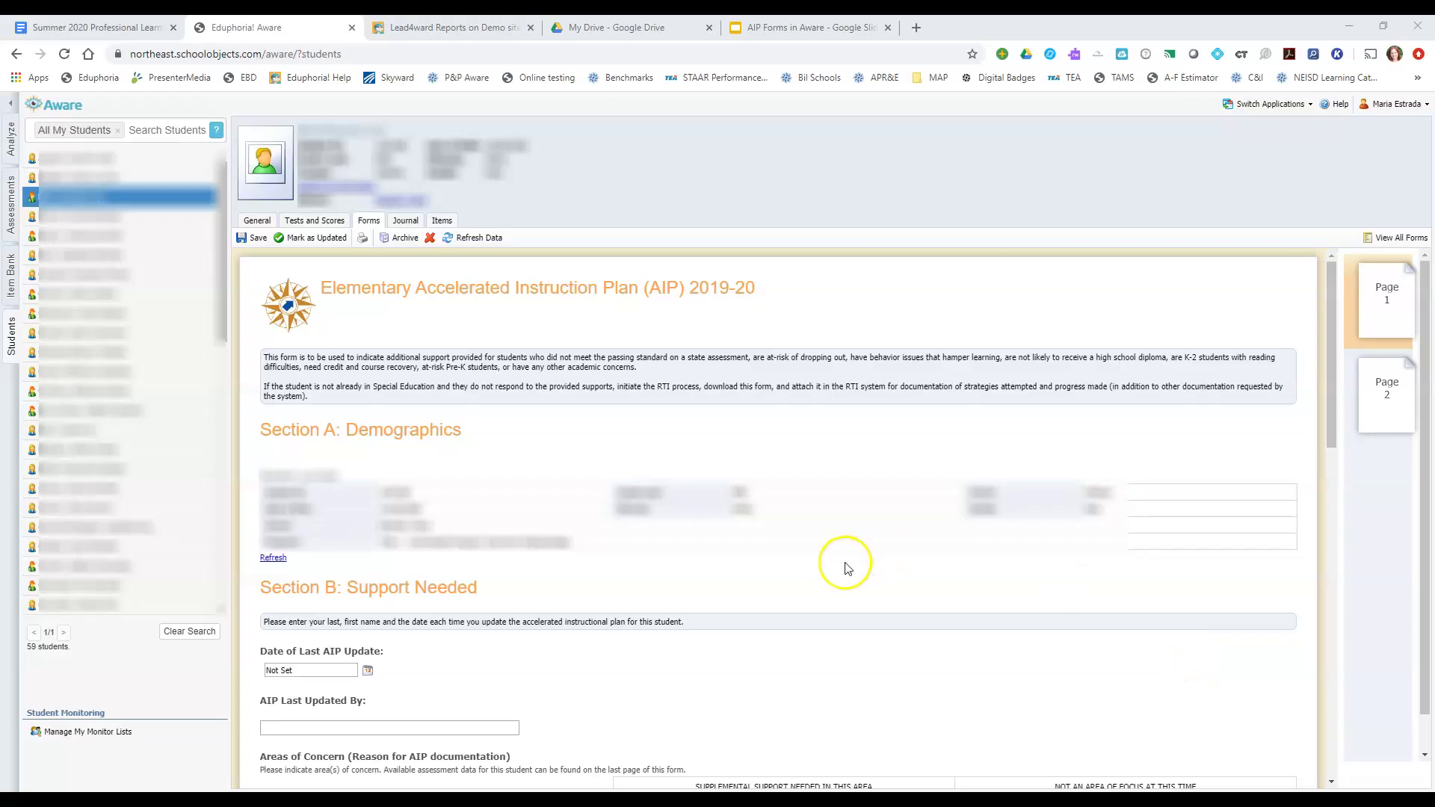
scroll(842, 567, "down", 3)
scroll(488, 456, "down", 5)
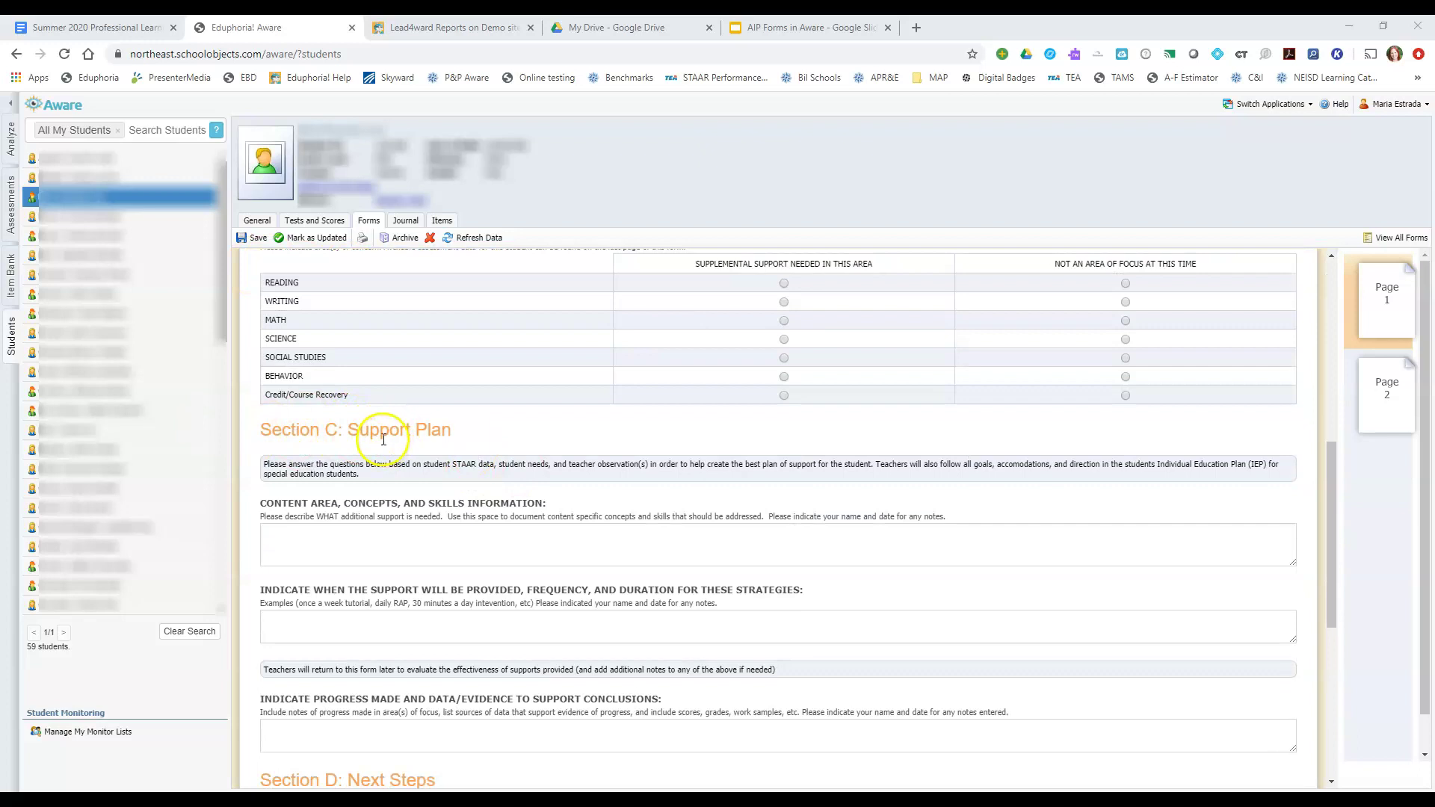
scroll(385, 437, "down", 2)
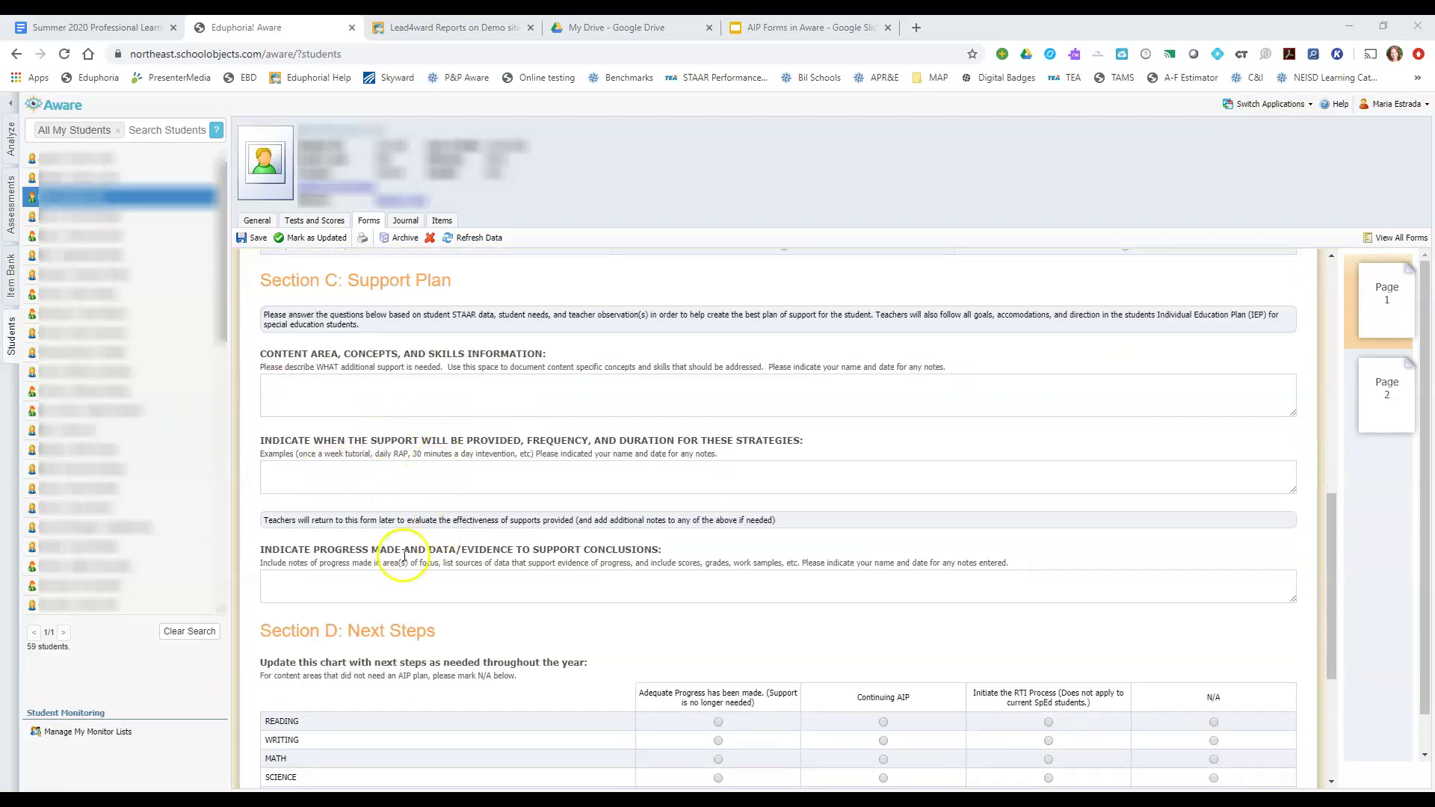
left_click(276, 586)
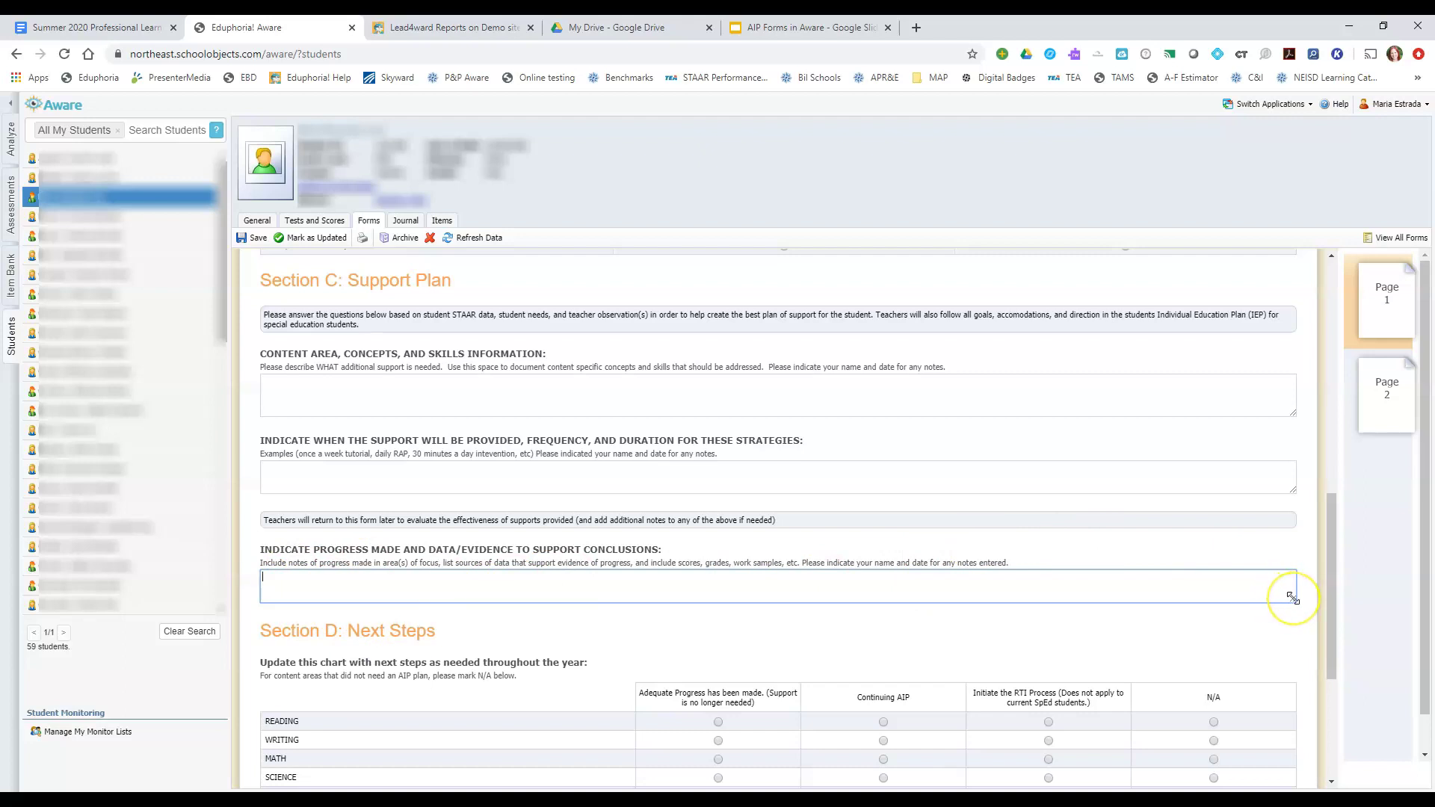
left_click_drag(1292, 597, 1289, 716)
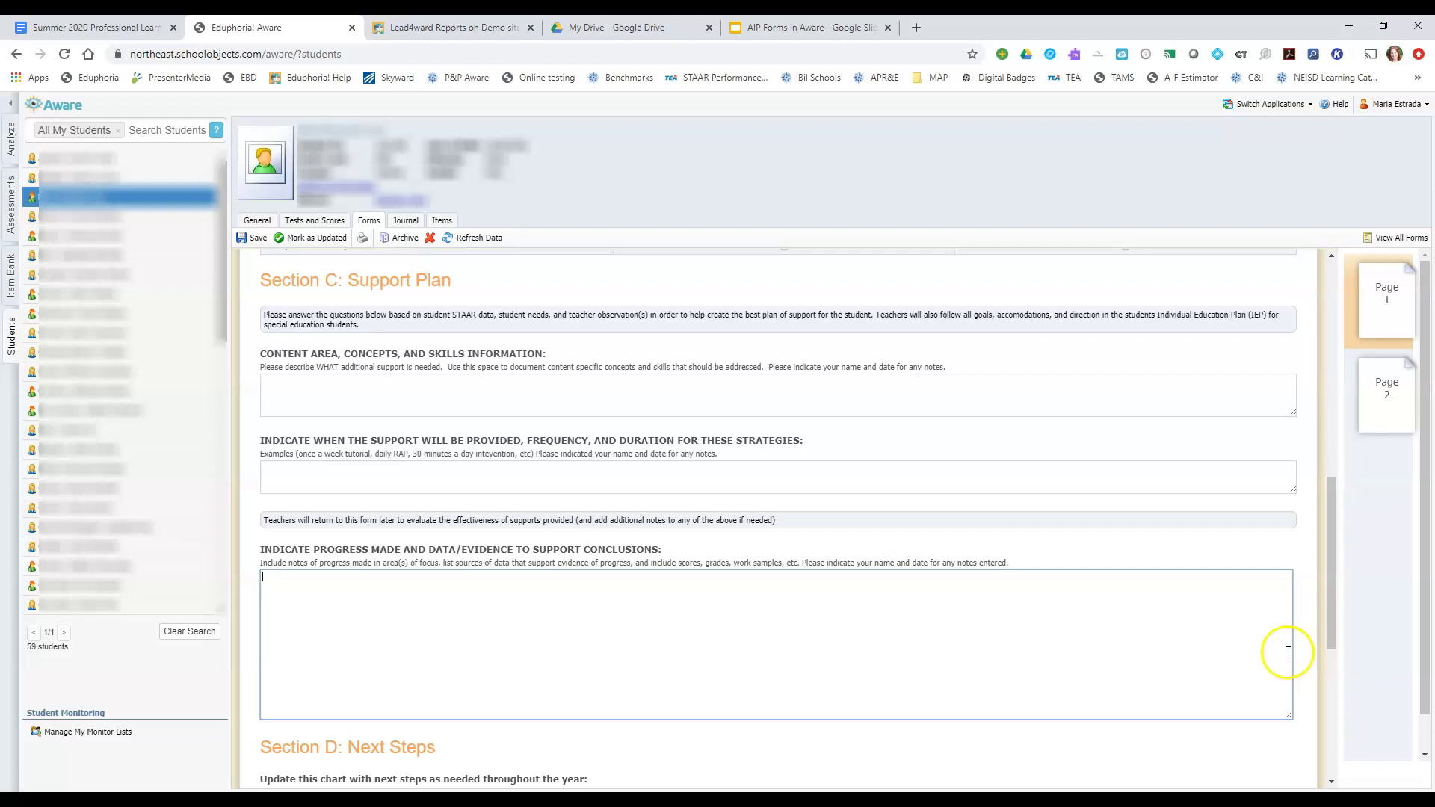
left_click(847, 641)
type("2/1")
key("BackSpace")
key("BackSpace")
key("BackSpace")
type("Summer School")
key("BackSpace")
key("BackSpace")
key("BackSpace")
key("BackSpace")
key("BackSpace")
key("BackSpace")
key("BackSpace")
key("BackSpace")
key("BackSpace")
key("BackSpace")
key("BackSpace")
key("BackSpace")
key("BackSpace")
- Save the student's AIP form
left_click(859, 632)
left_click(255, 243)
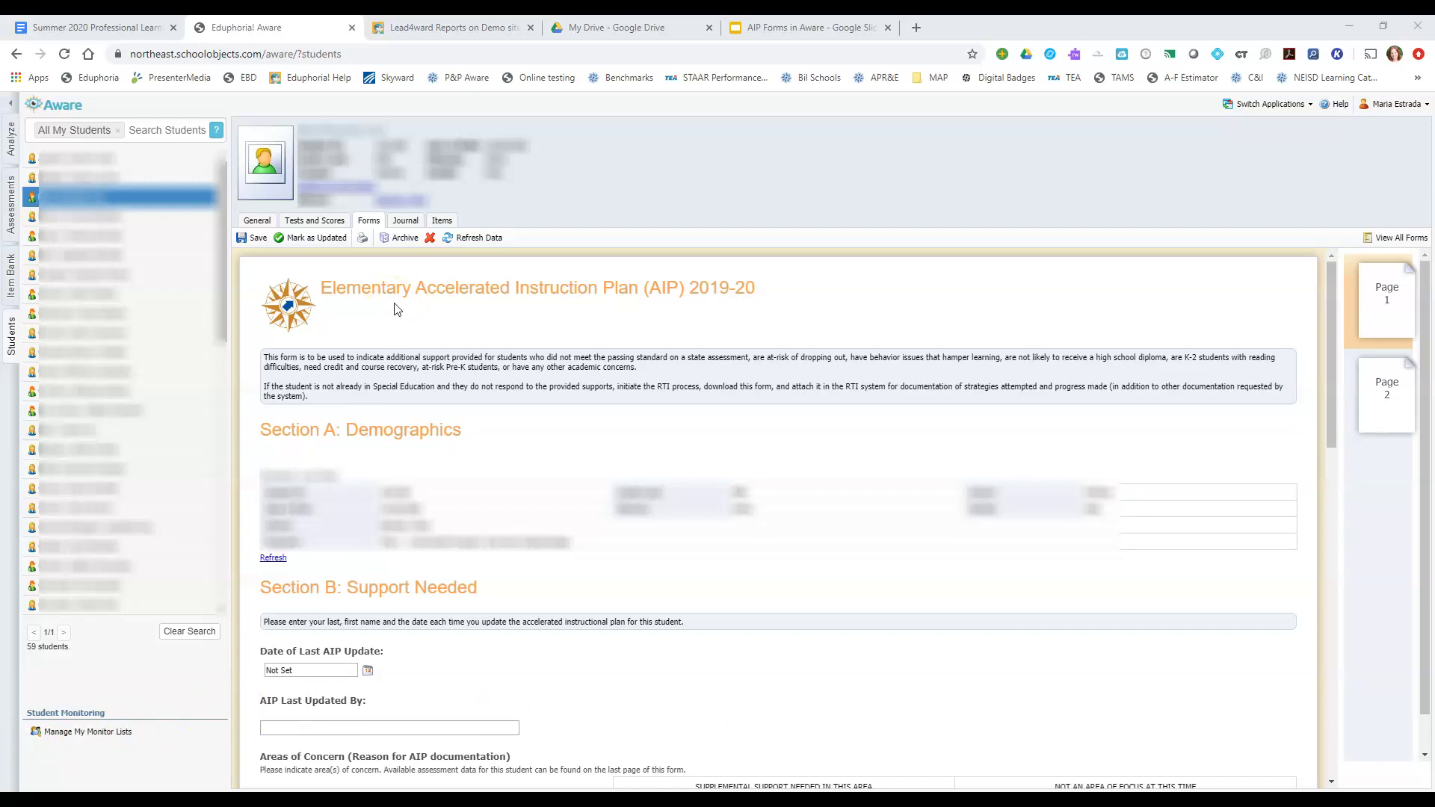
- Start archiving the student's AIP form and cancel the deactivation
left_click(389, 240)
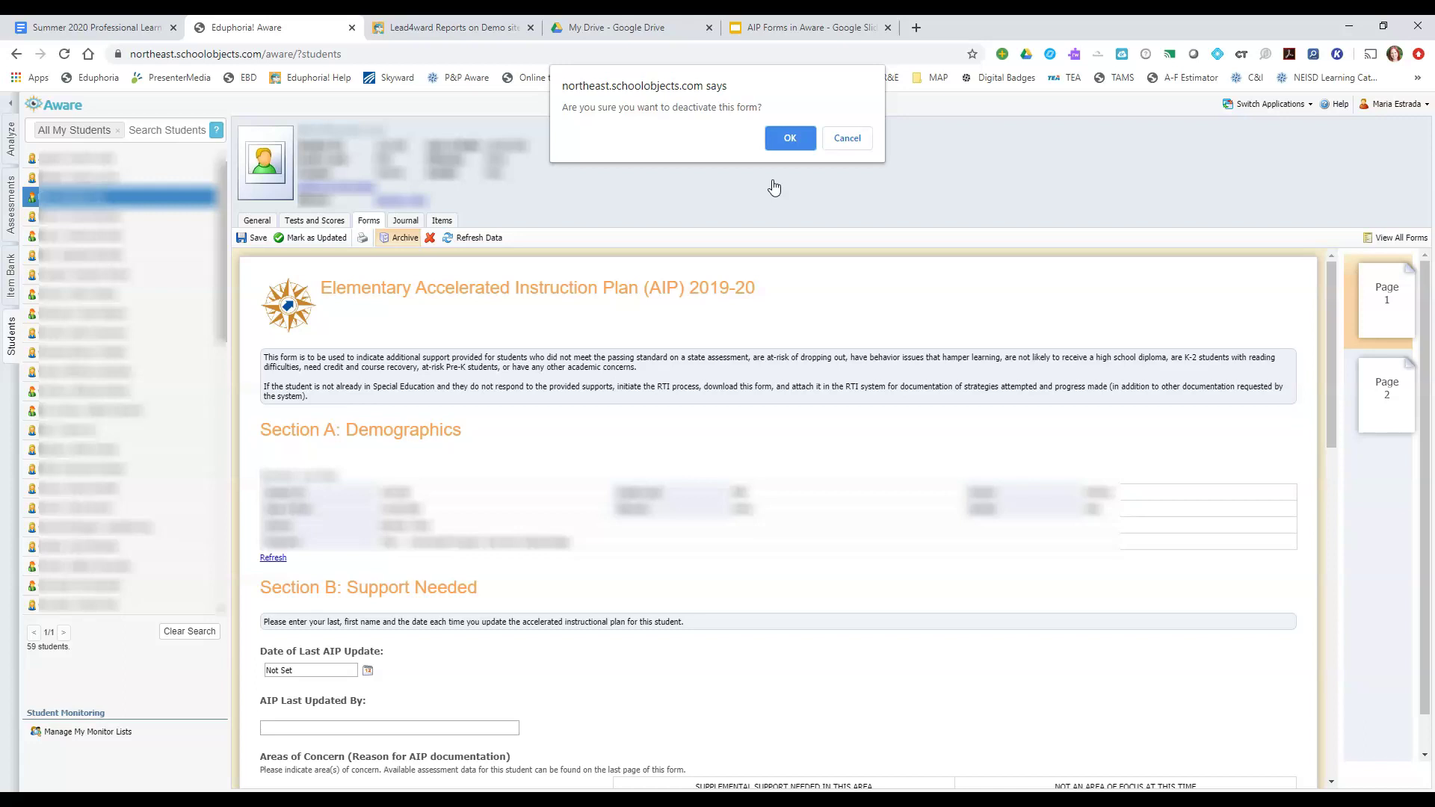
left_click(848, 140)
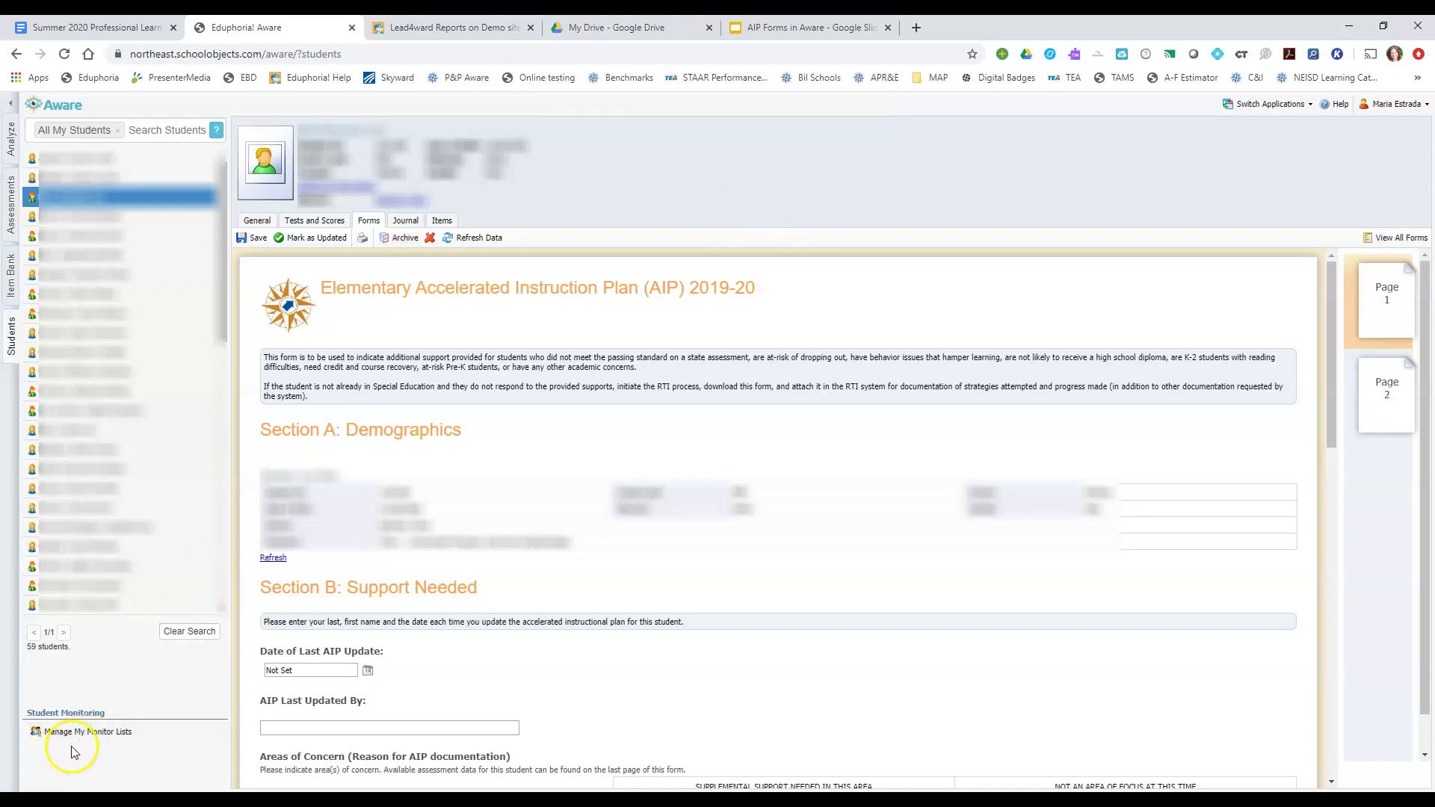